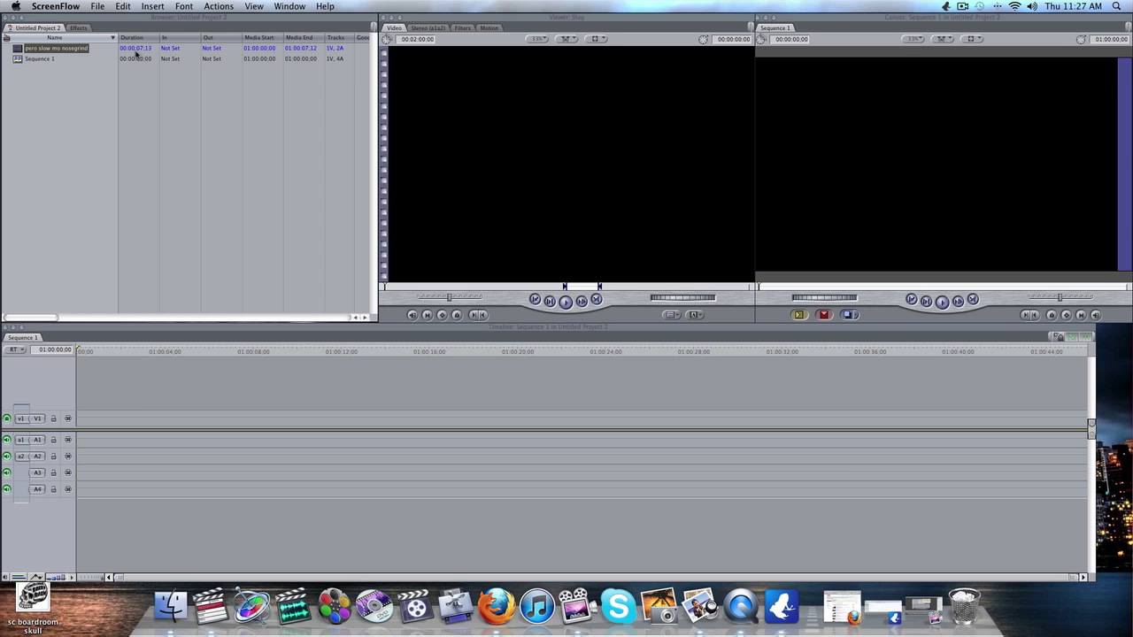
- Open the 'pero slow mo nosegrind' clip from the Browser in the Viewer
double_click(17, 50)
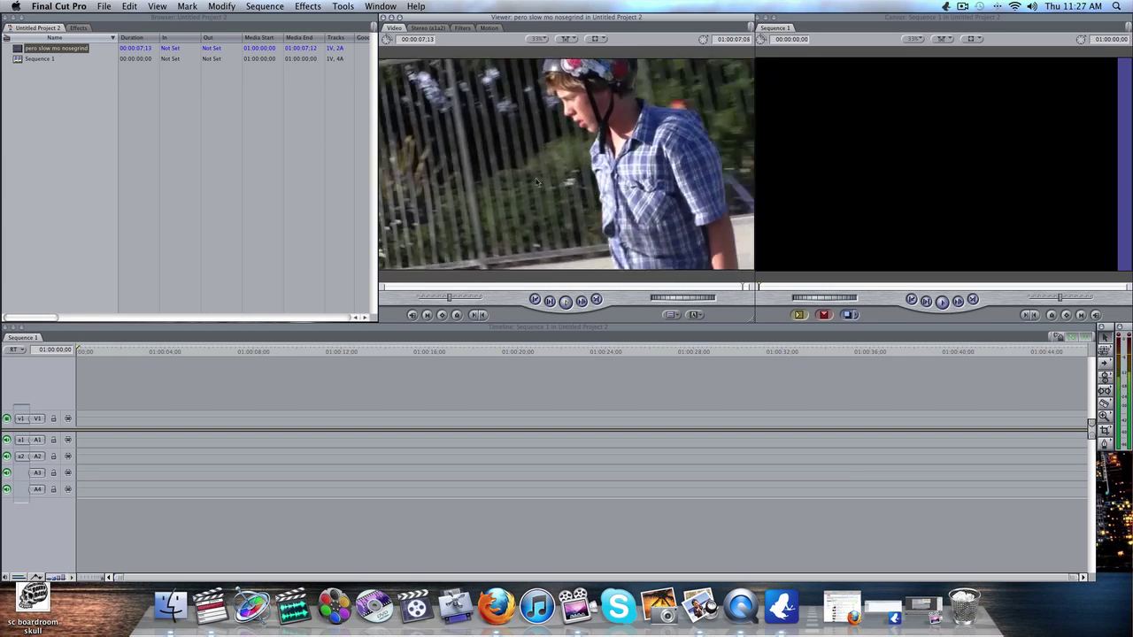
- Drag the 'pero slow mo nosegrind' clip onto V1/A1/A2 at the sequence start, then scrub forward to the grind
left_click_drag(603, 163, 83, 426)
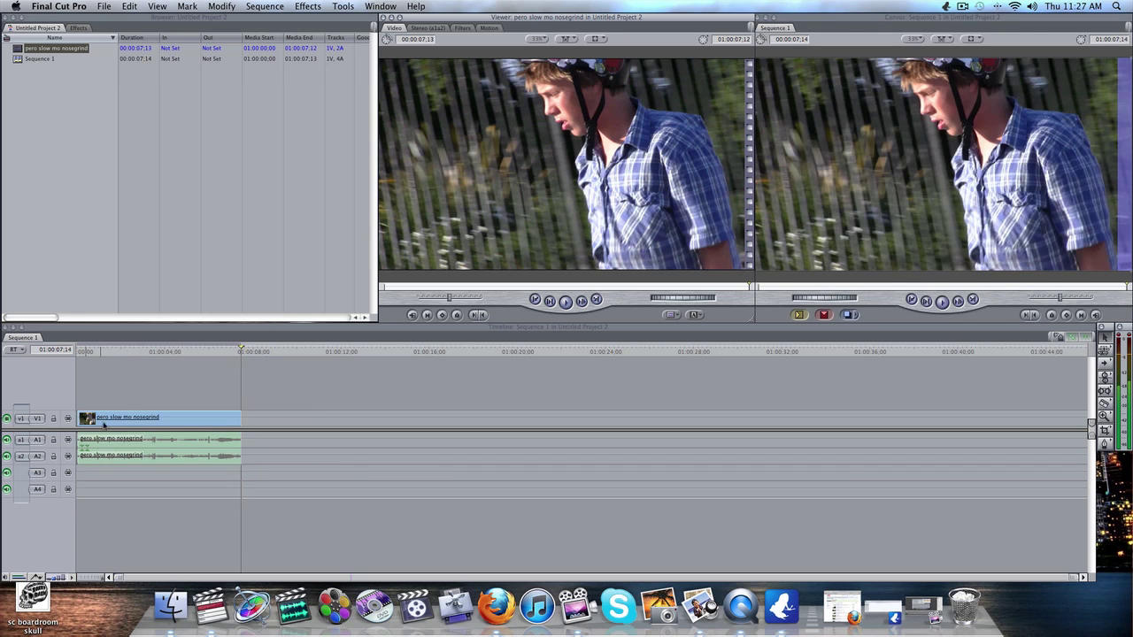
left_click(106, 421)
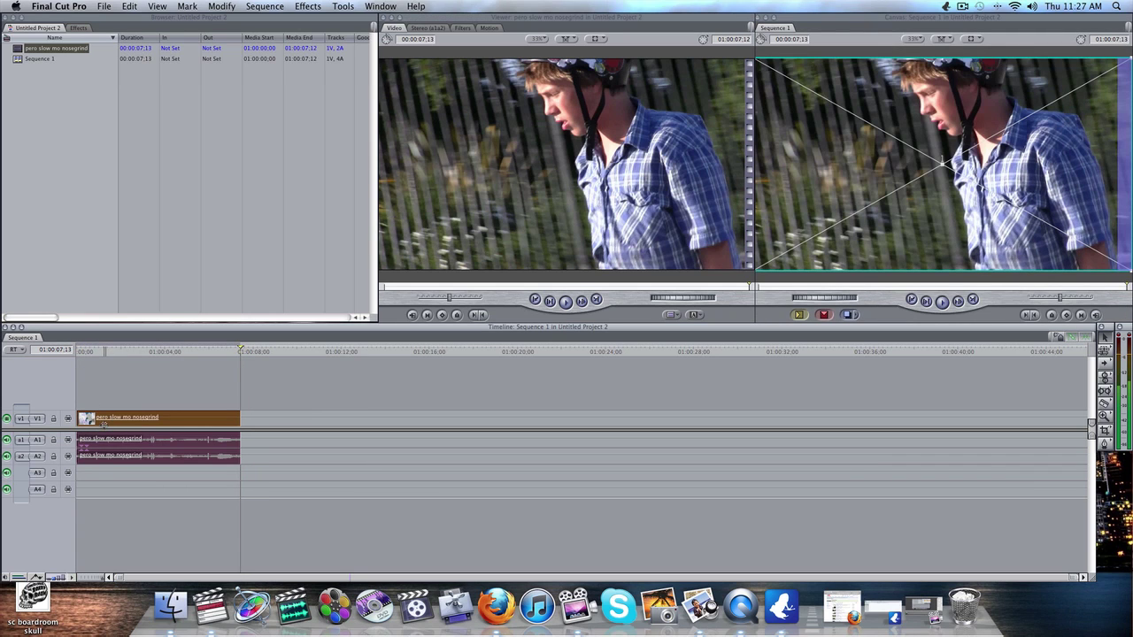
left_click(92, 366)
left_click(106, 352)
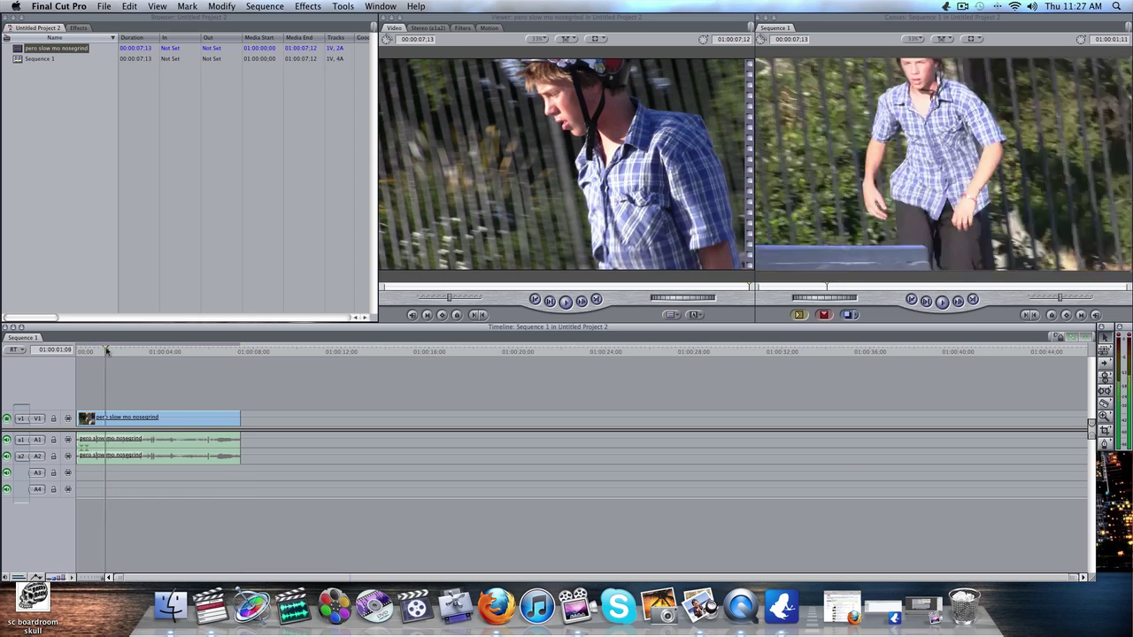
left_click_drag(106, 351, 193, 358)
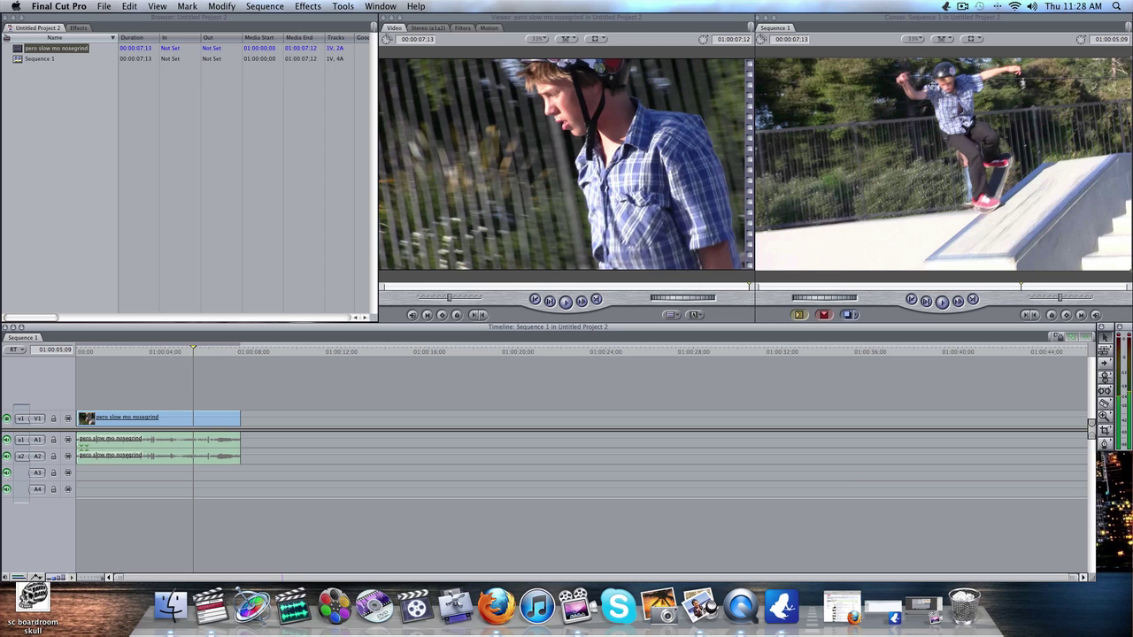
left_click_drag(1023, 286, 988, 285)
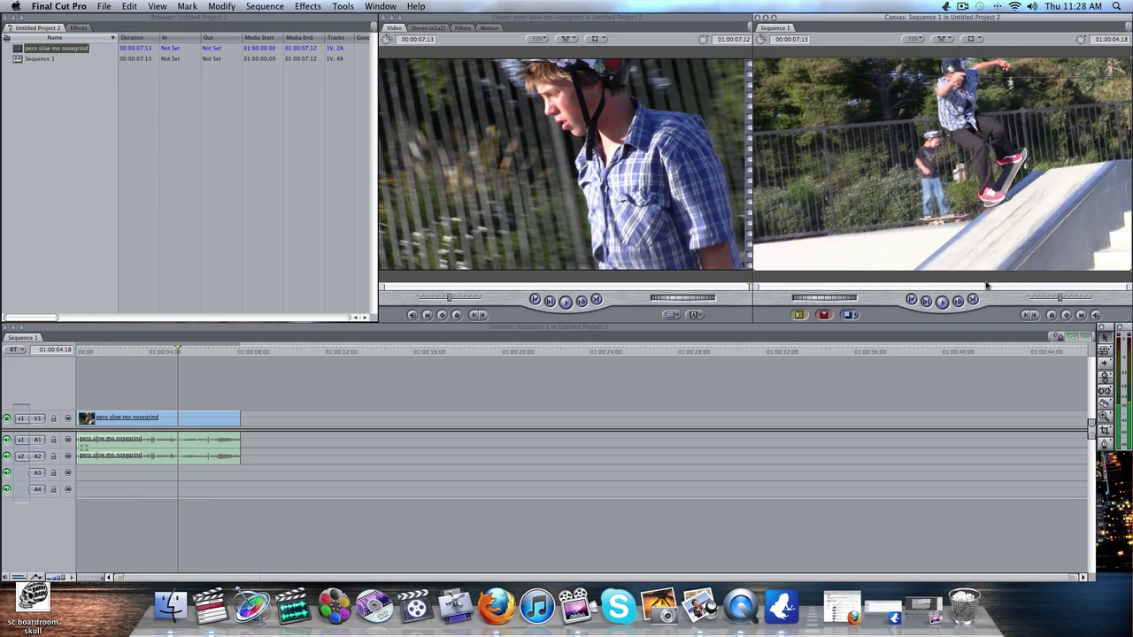
- Apply Color Corrector 3-way from Video Filters > Color Correction to the V1 clip
left_click(72, 28)
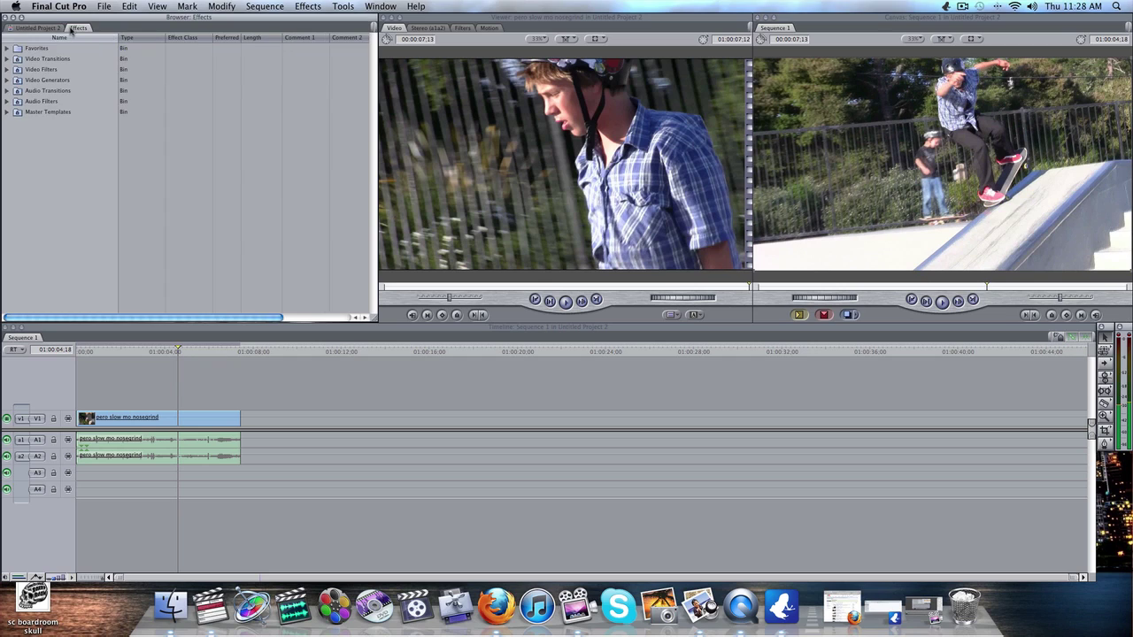
left_click(7, 49)
left_click(7, 49)
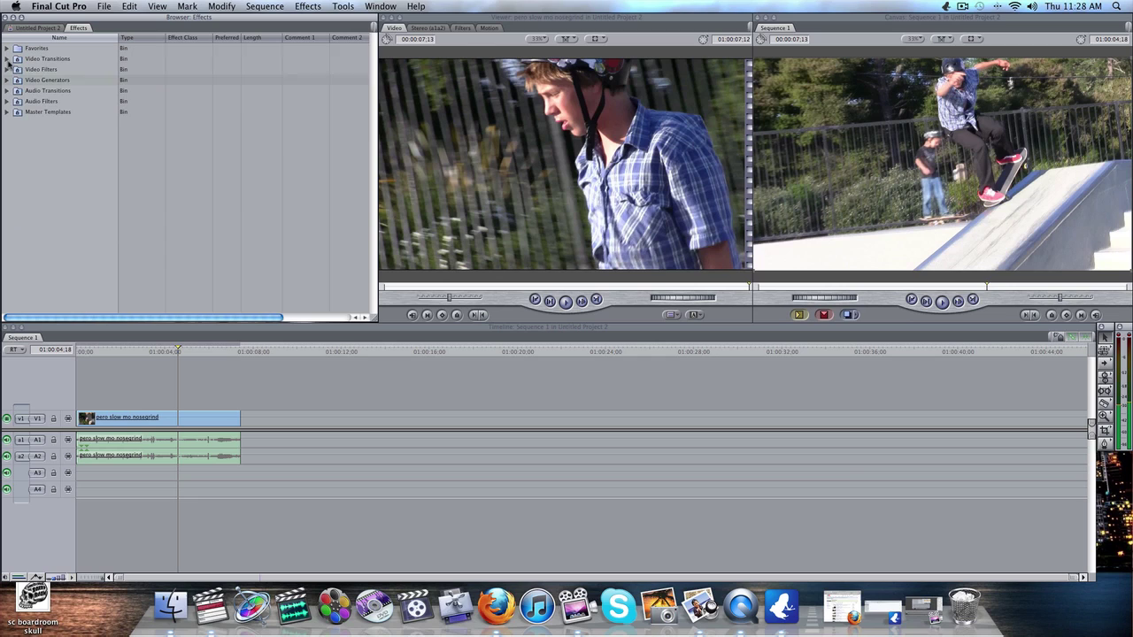
left_click(7, 69)
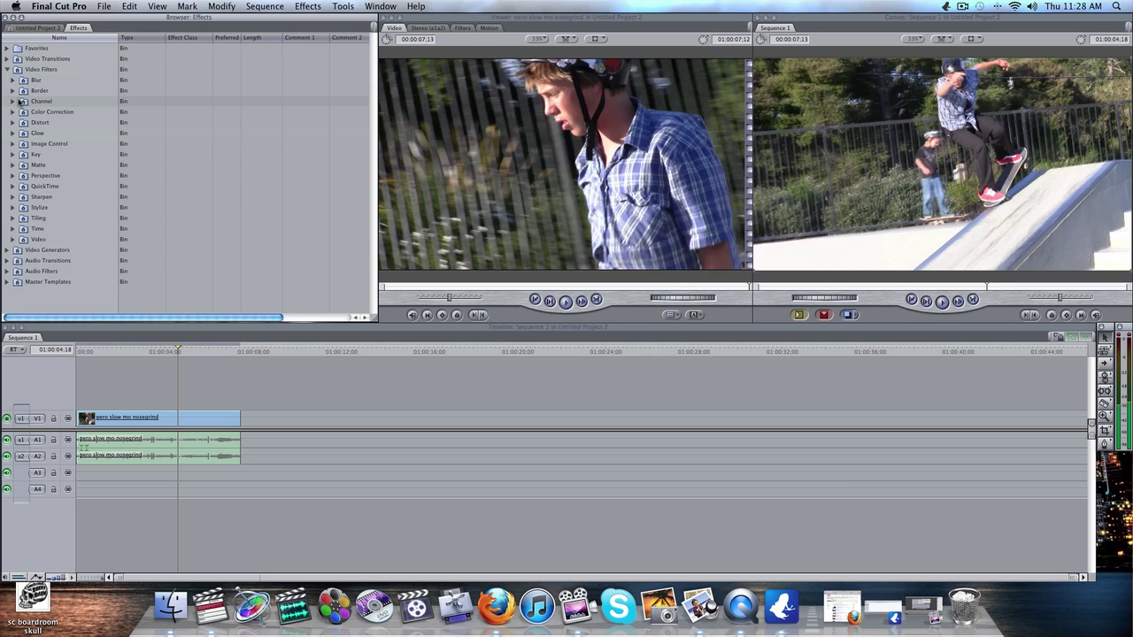
left_click(11, 102)
left_click(11, 102)
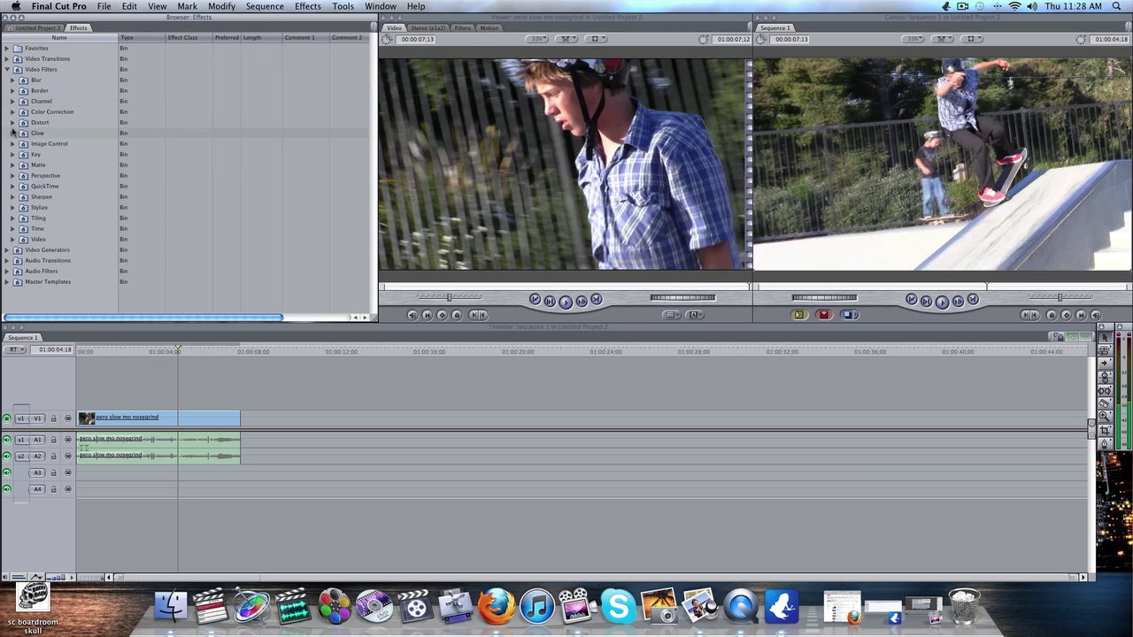
left_click(12, 113)
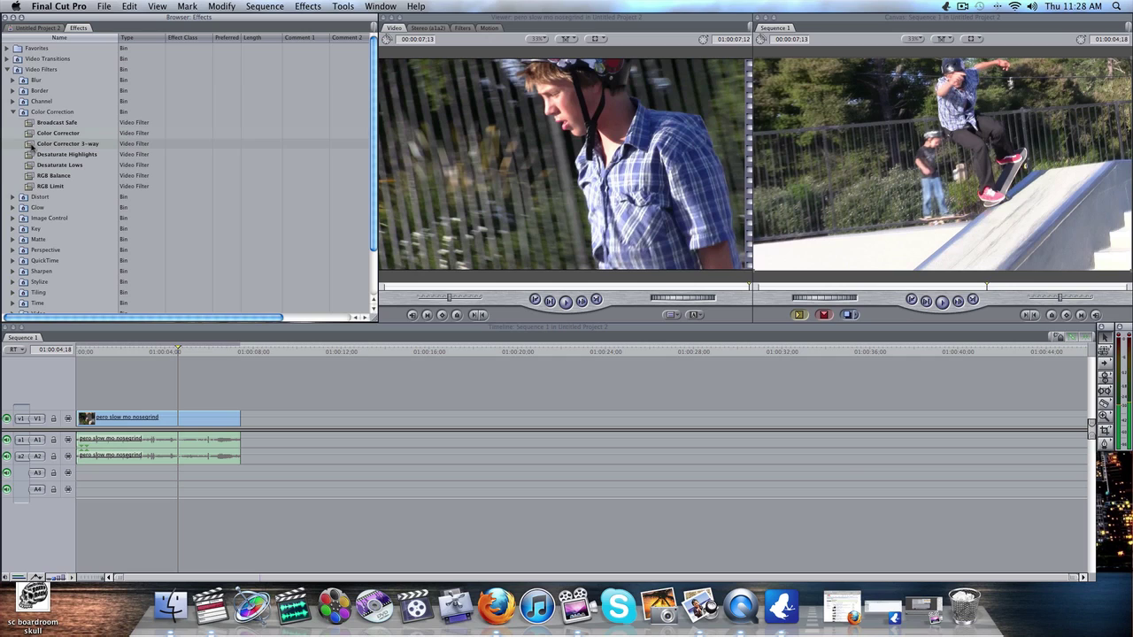
left_click_drag(32, 146, 135, 424)
left_click(12, 112)
left_click(8, 70)
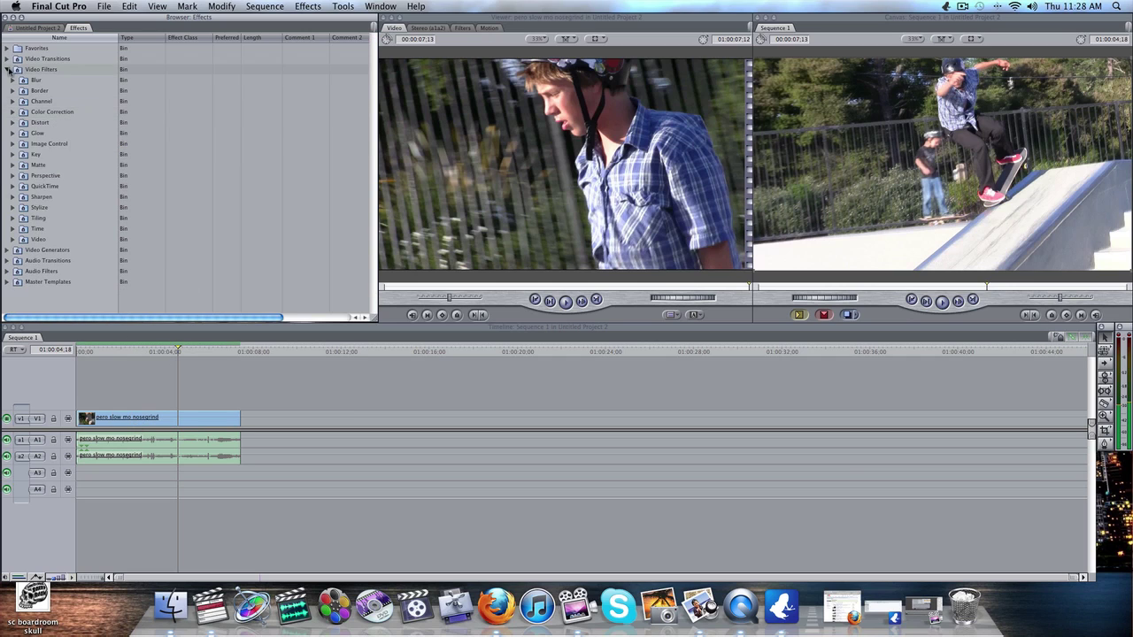
left_click(8, 70)
- Open the filtered clip's Color Corrector 3-way tab and expand the Limit Effect options
double_click(149, 418)
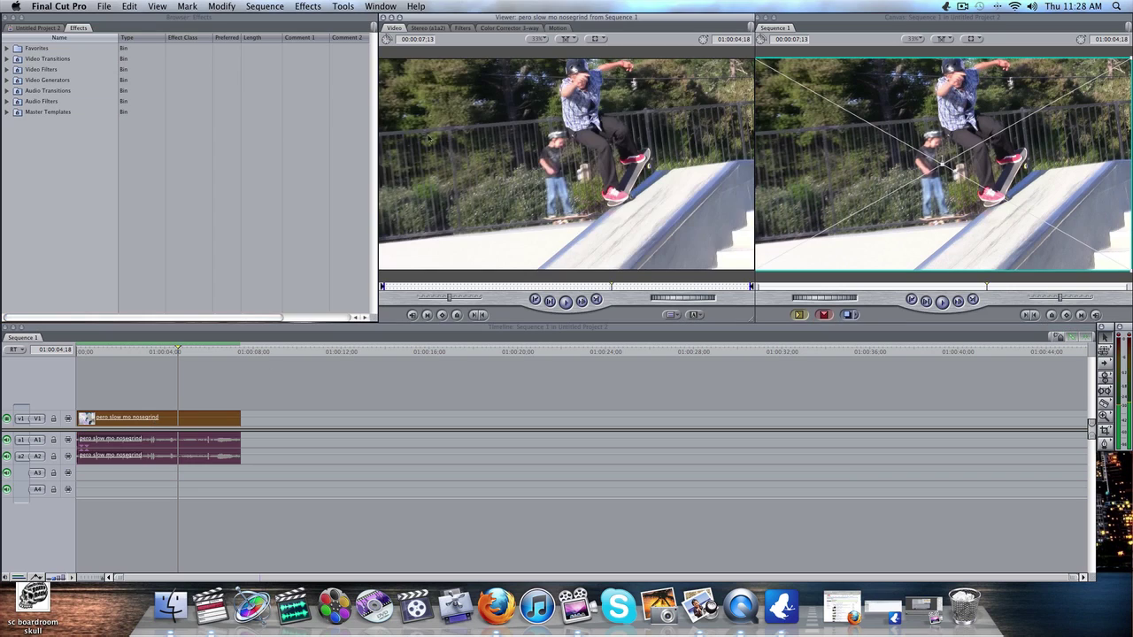
left_click(522, 29)
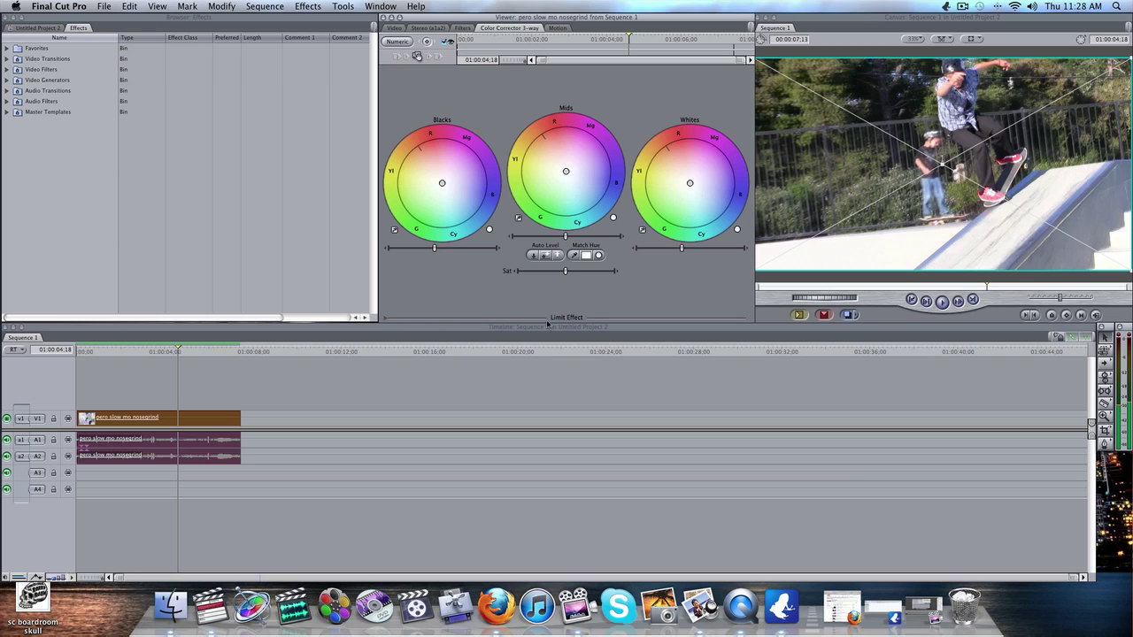
left_click(386, 320)
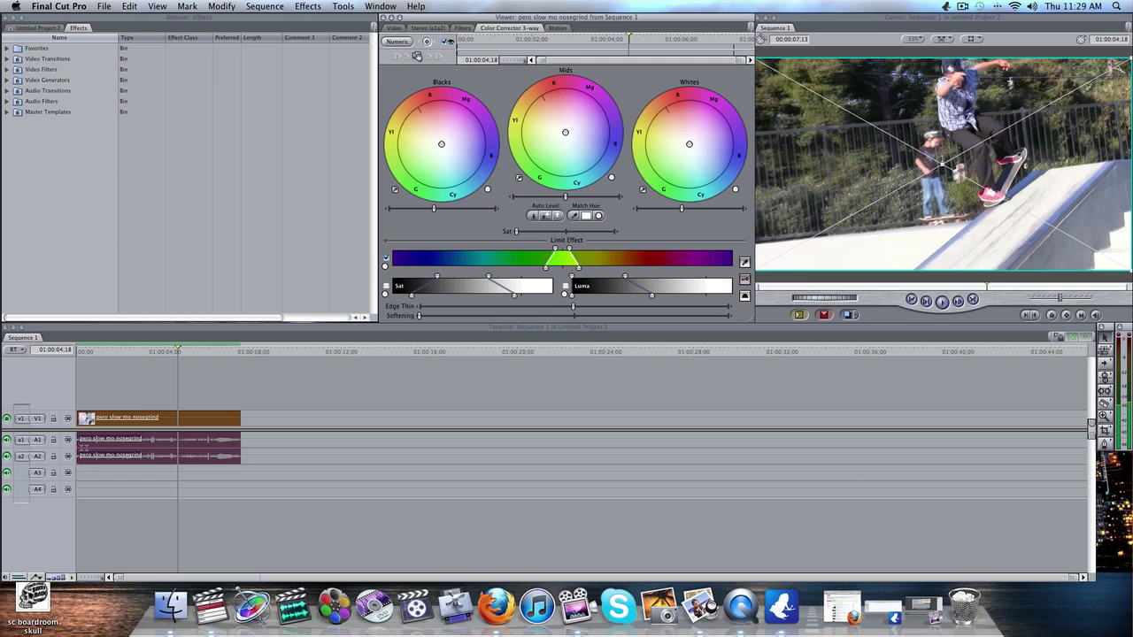
- Limit the correction to red hues, turn off luma limiting, and remove softness from the hue edges
left_click(1010, 167)
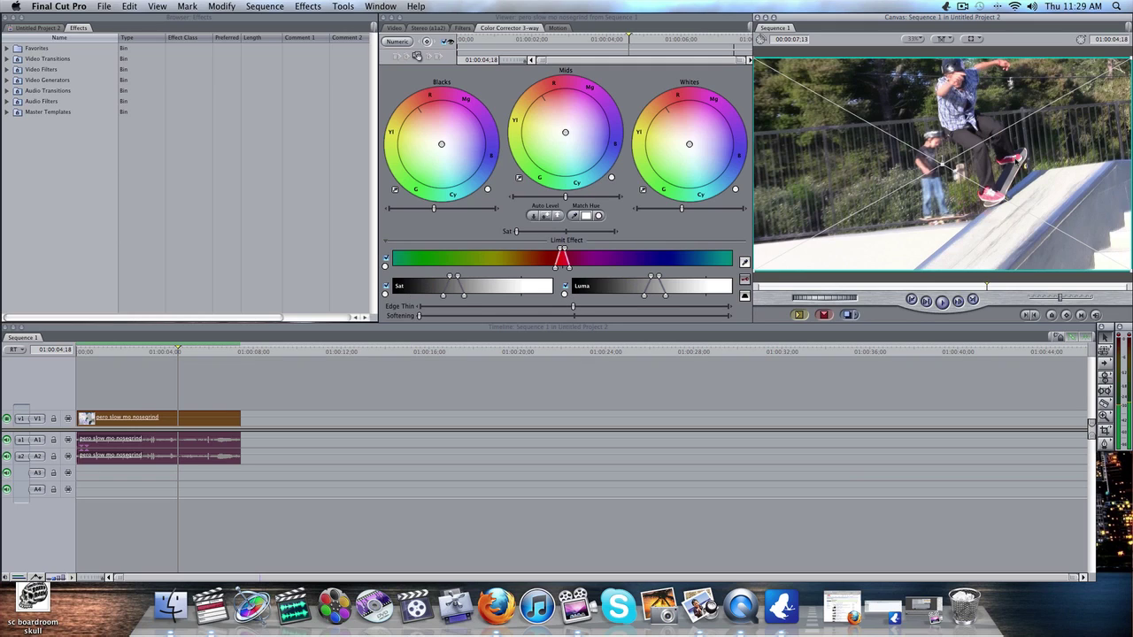
left_click(387, 288)
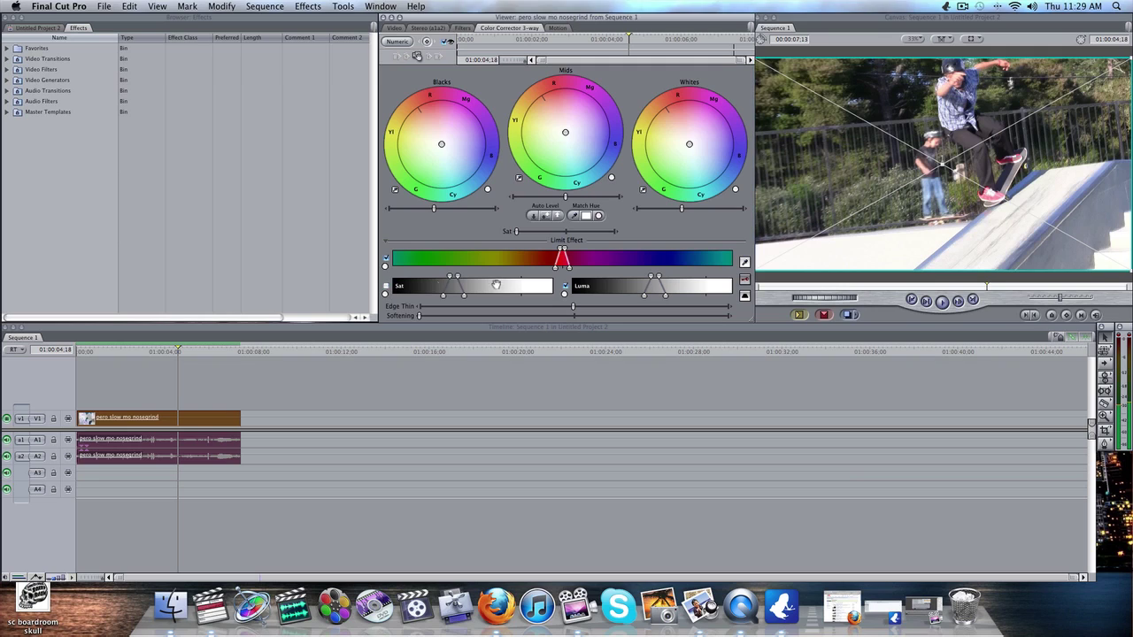
left_click(564, 288)
left_click_drag(420, 321, 450, 321)
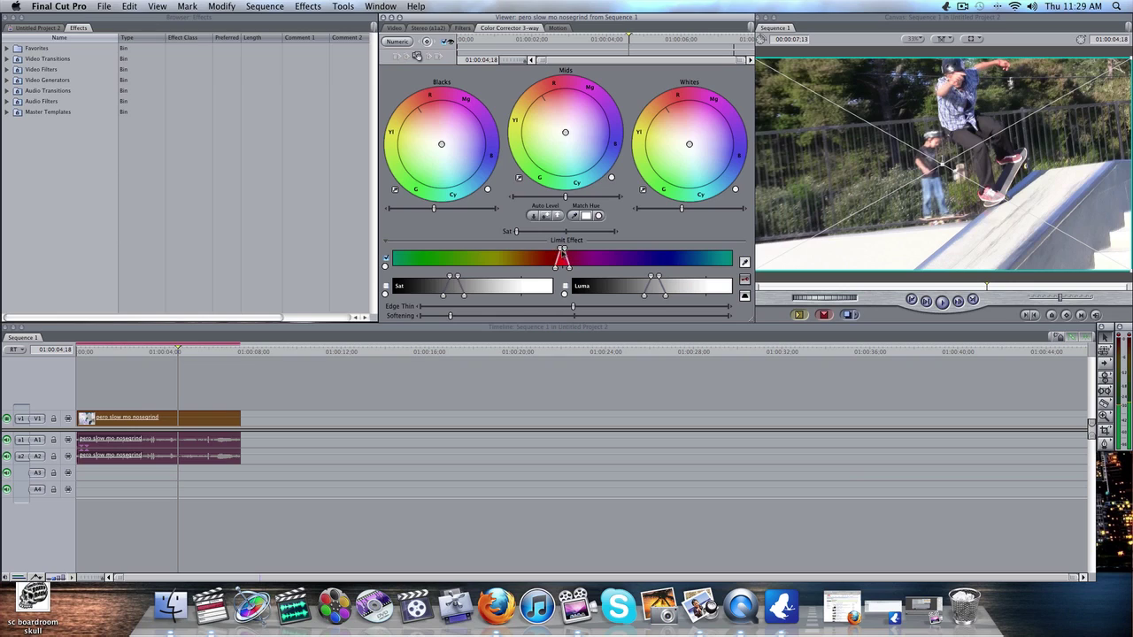
left_click_drag(567, 251, 598, 250)
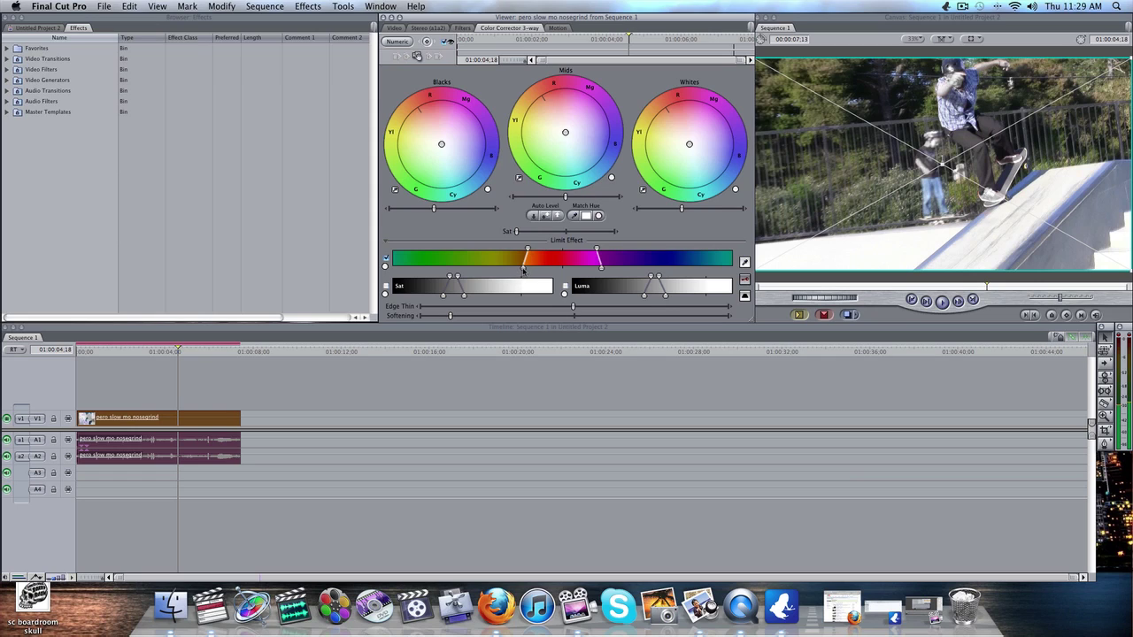
left_click_drag(522, 268, 573, 259)
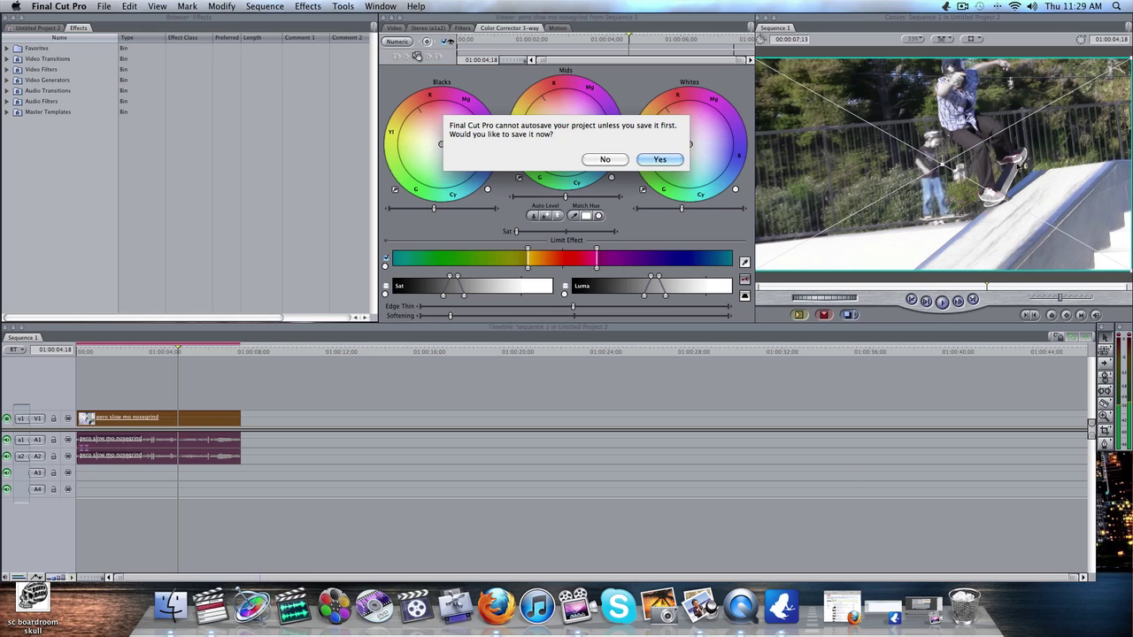
- Decline the autosave prompt and invert the Limit Effect so only the reds stay in colour
left_click(606, 160)
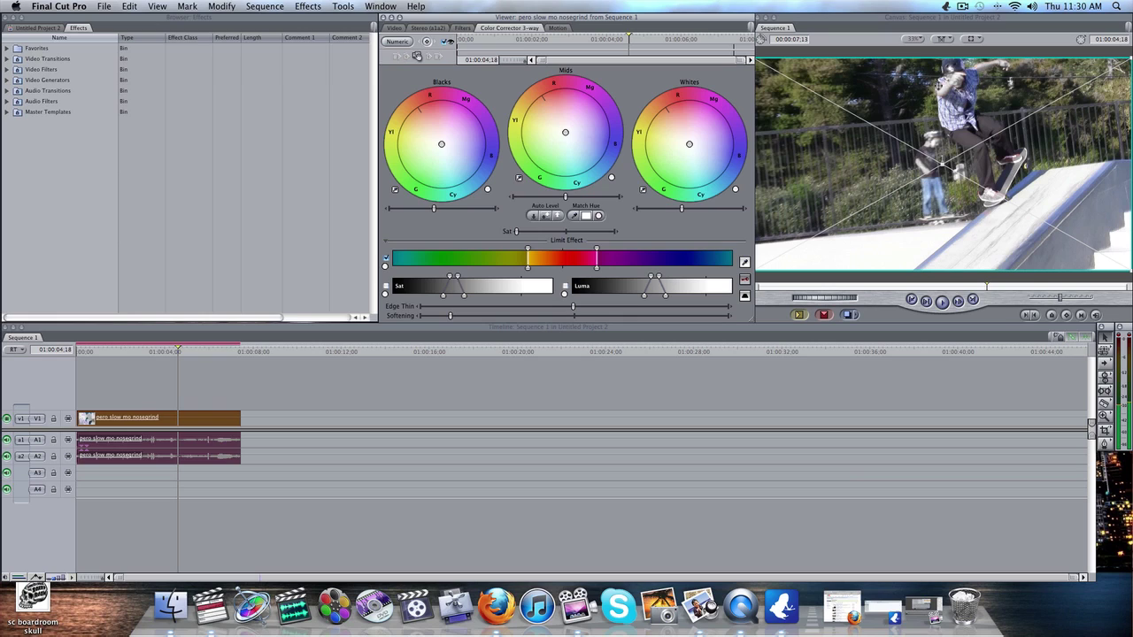
key("Right")
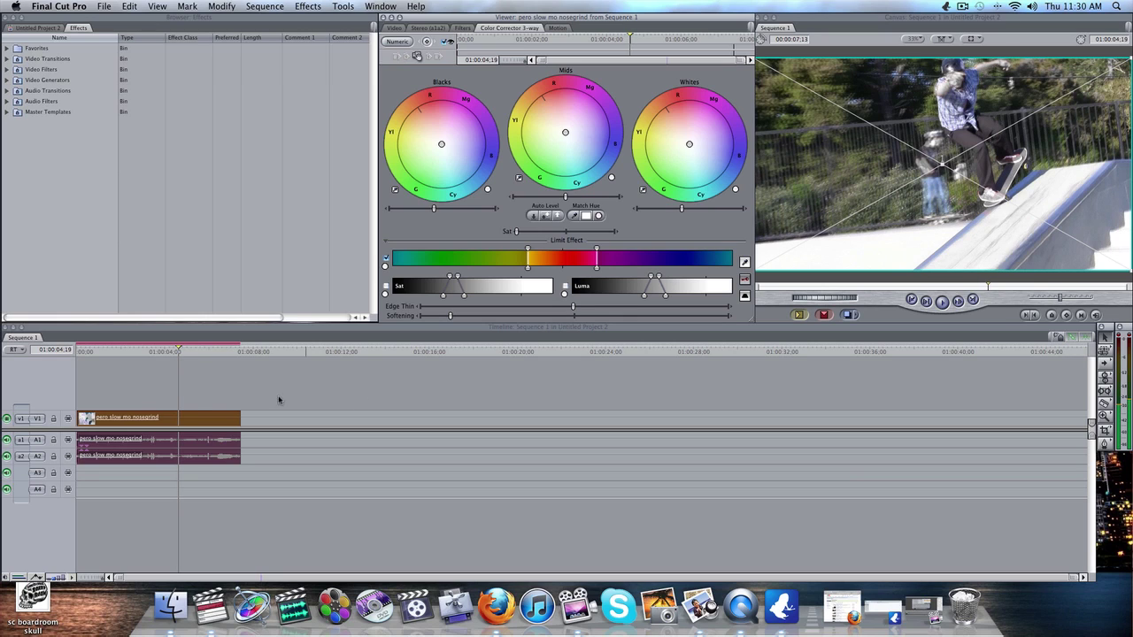
left_click(745, 298)
left_click(745, 297)
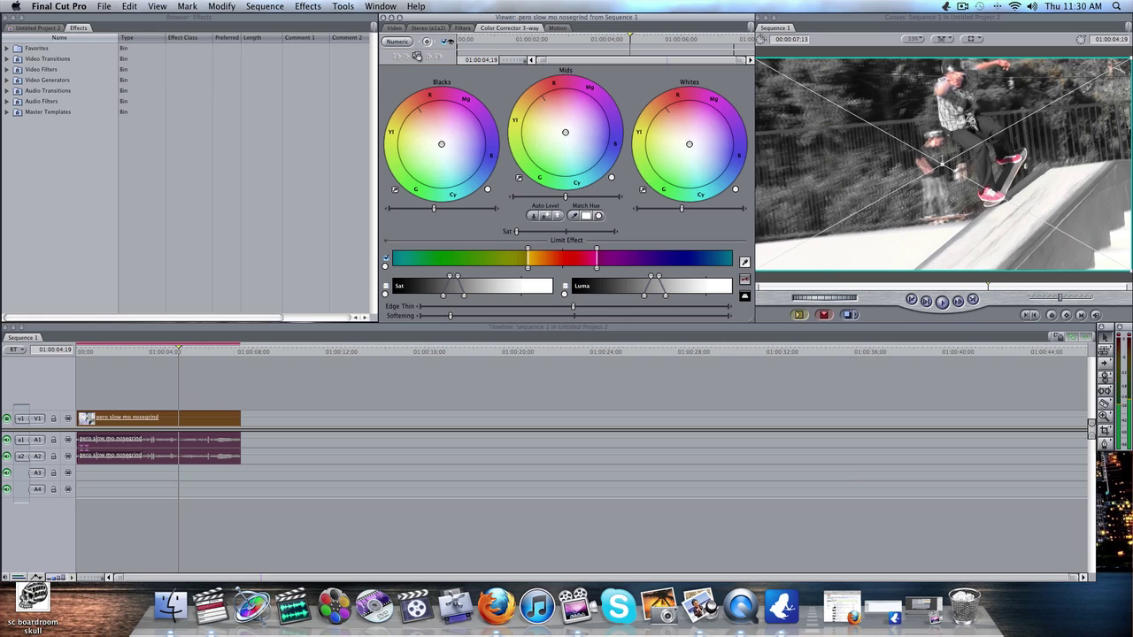
left_click(149, 377)
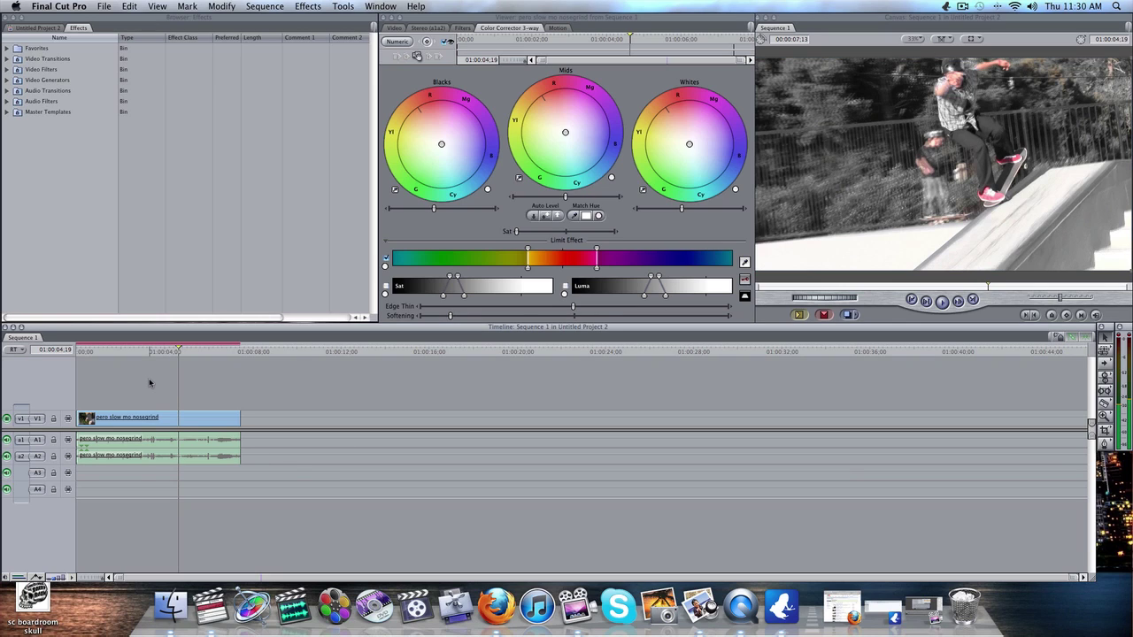
- Render the sequence without saving the project, then play it from the start
key("super+r")
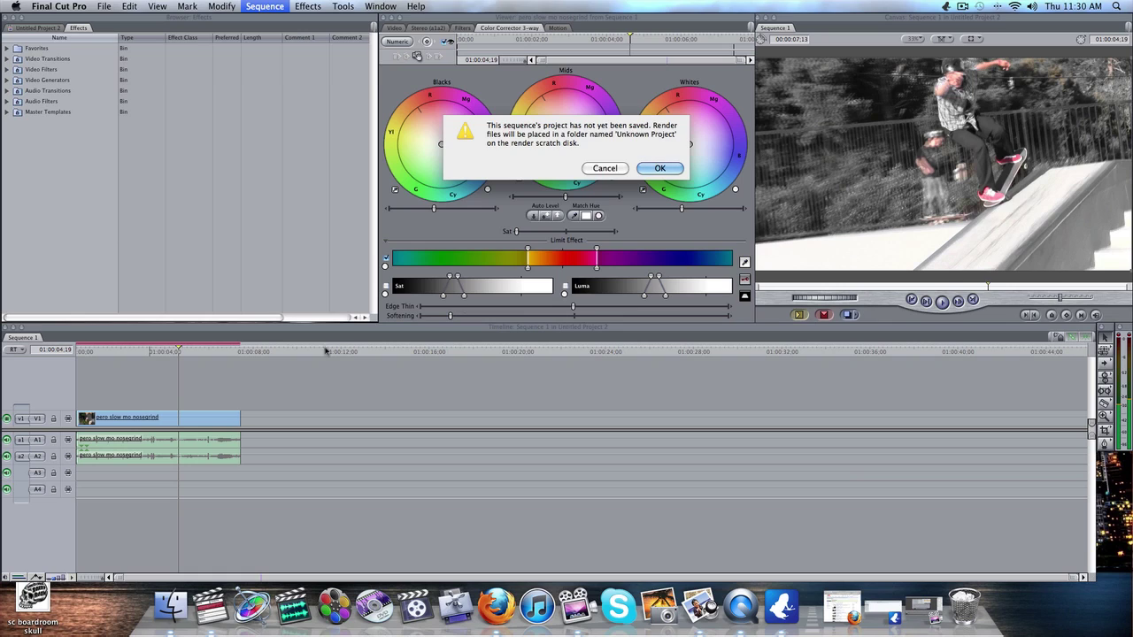
key("Return")
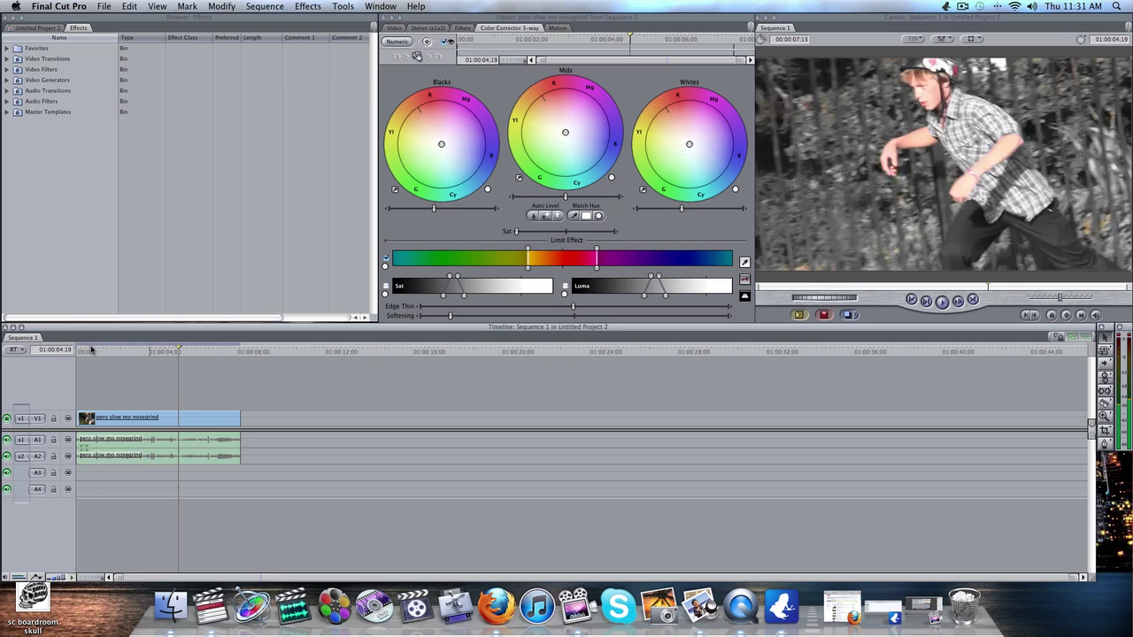
left_click_drag(91, 351, 76, 350)
key("space")
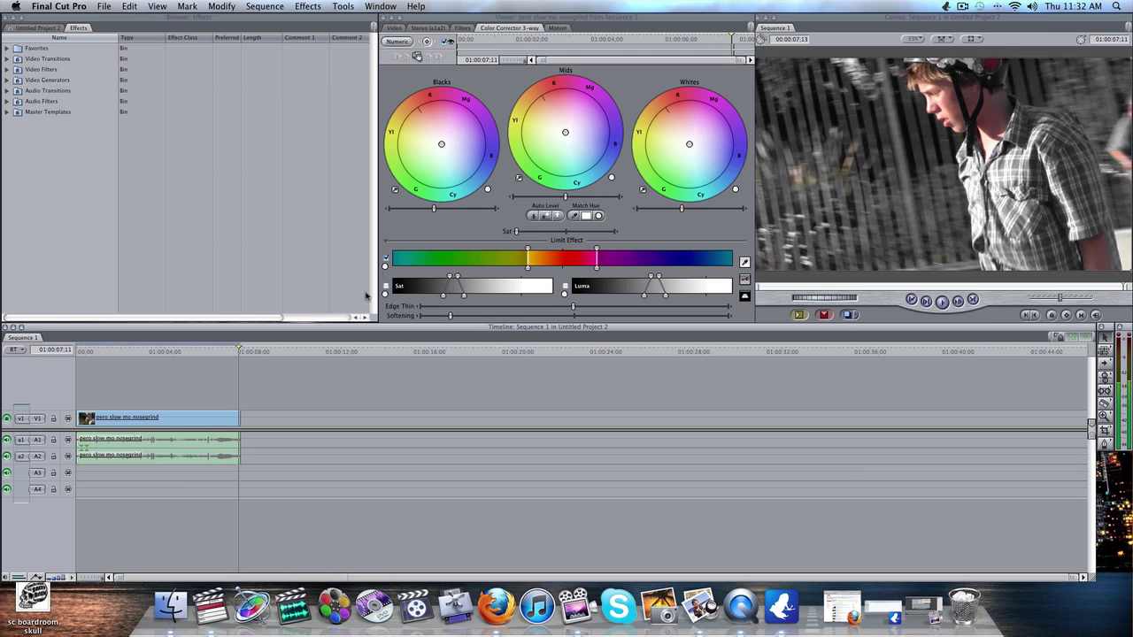
- Shuttle back and forth with J and L to review the black-and-white clip with red kept
key("j")
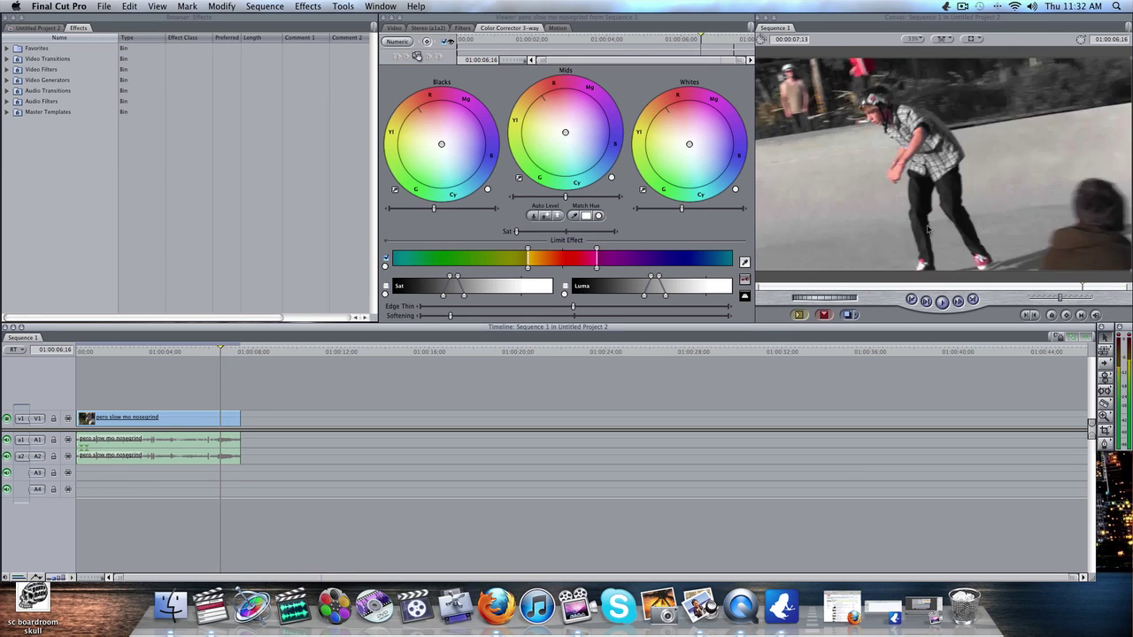
key("j")
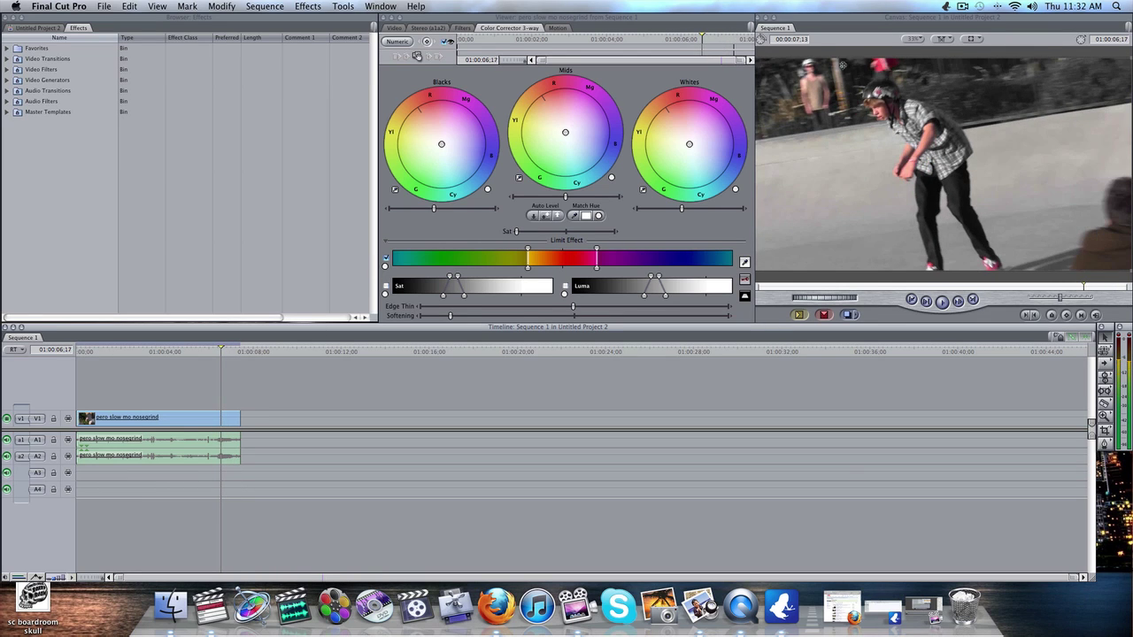
key("l")
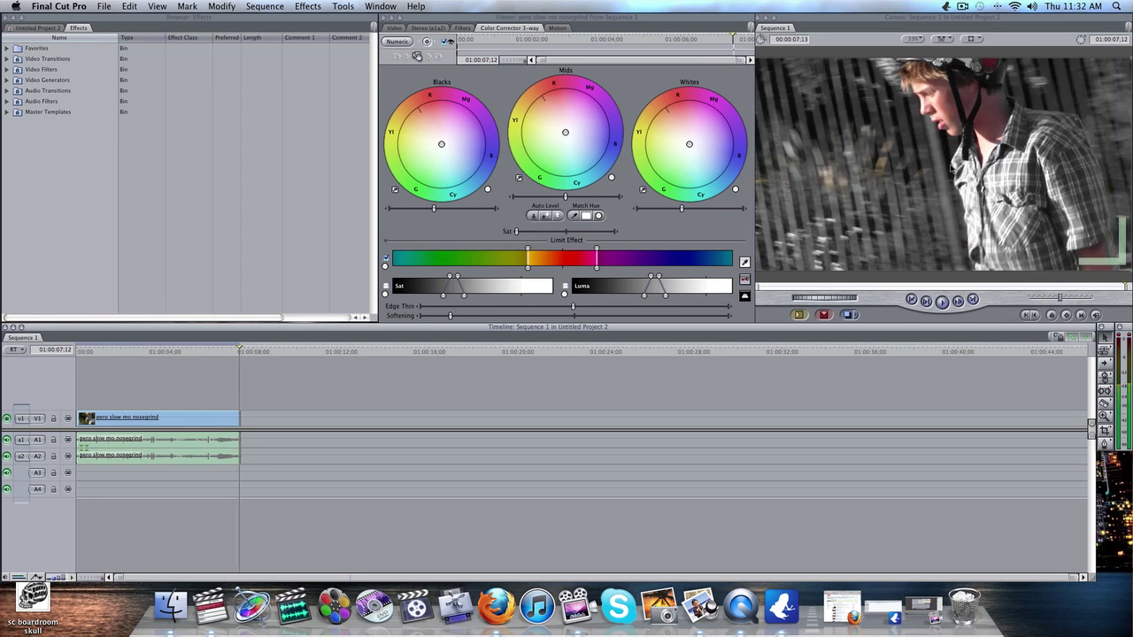
key("j")
key("j")
key("l")
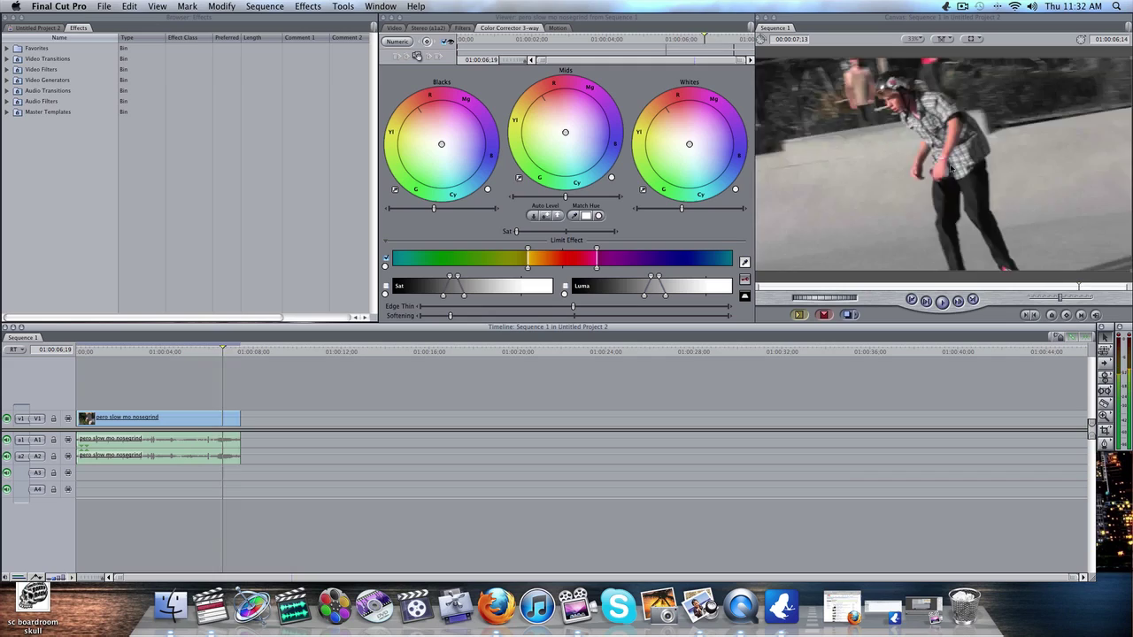
key("j")
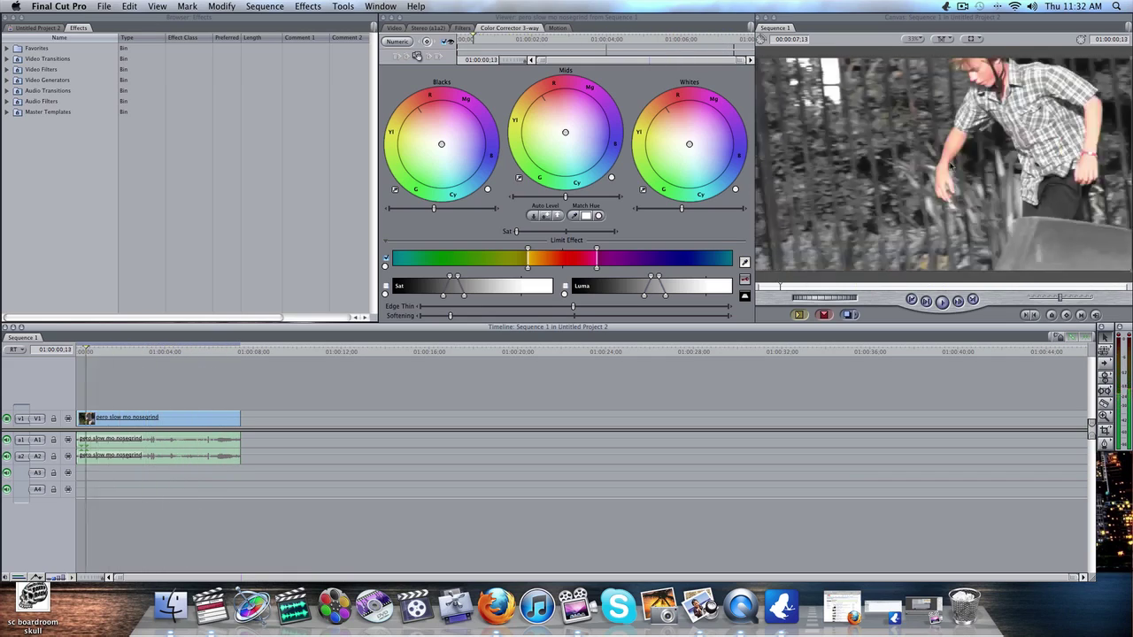
key("l")
key("End")
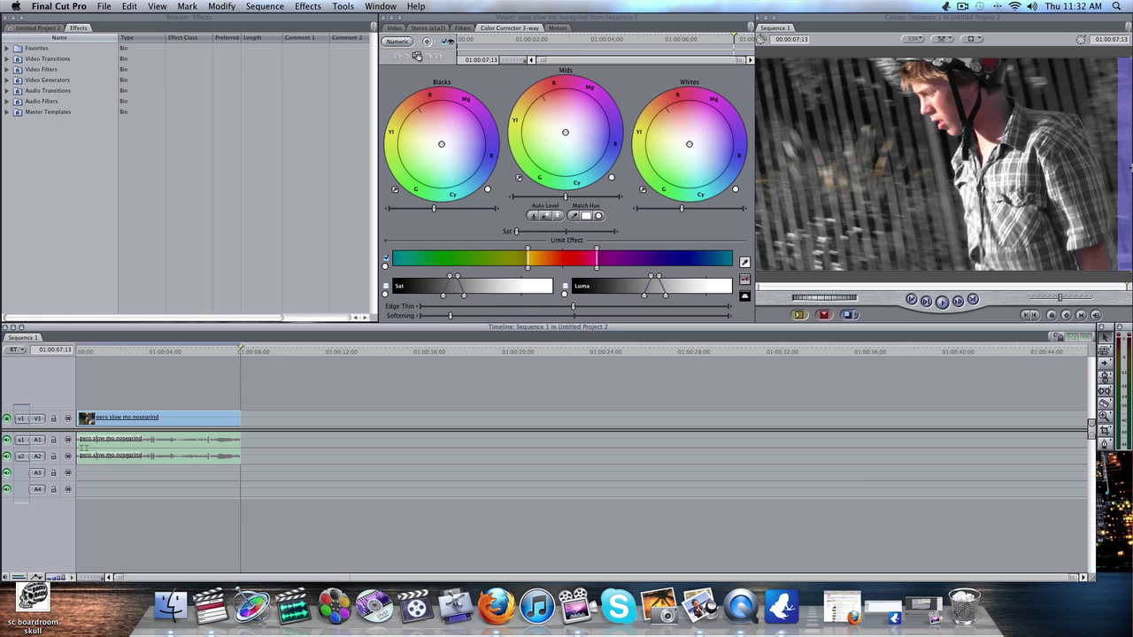
key("j")
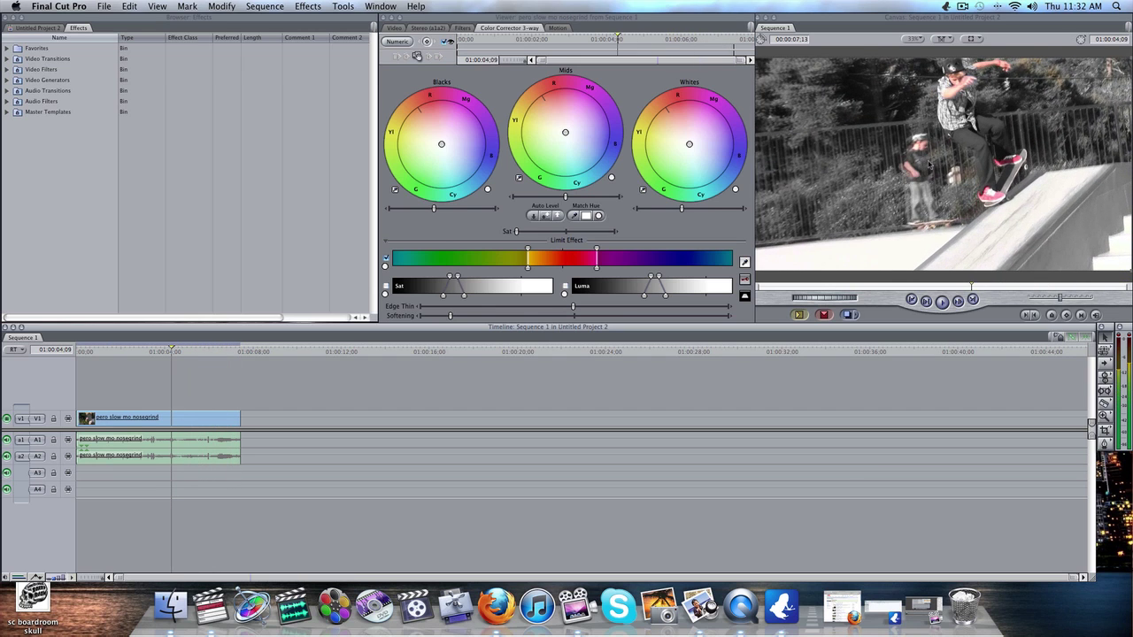